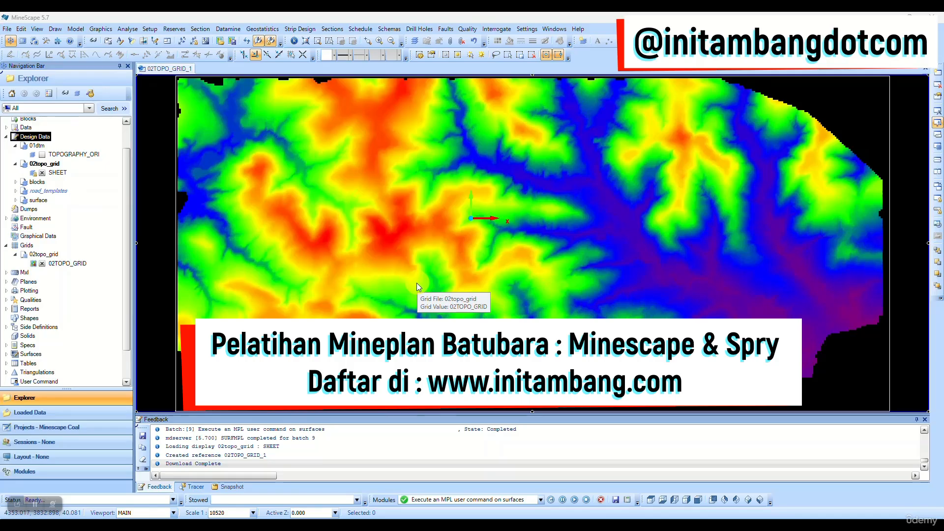
# Step: Start a new schema named skemacoal, with table_file as its table file and grid_file as its grid file
pyautogui.click(390, 30)
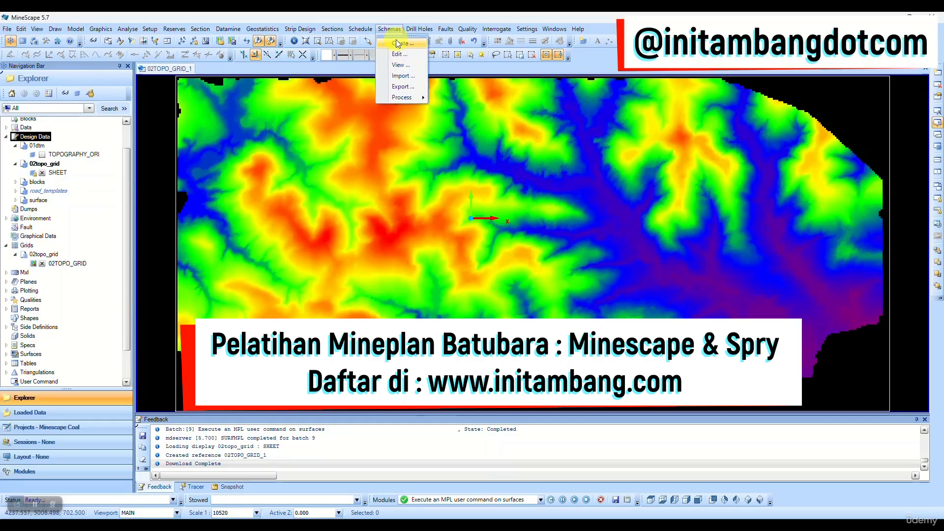
pyautogui.click(397, 40)
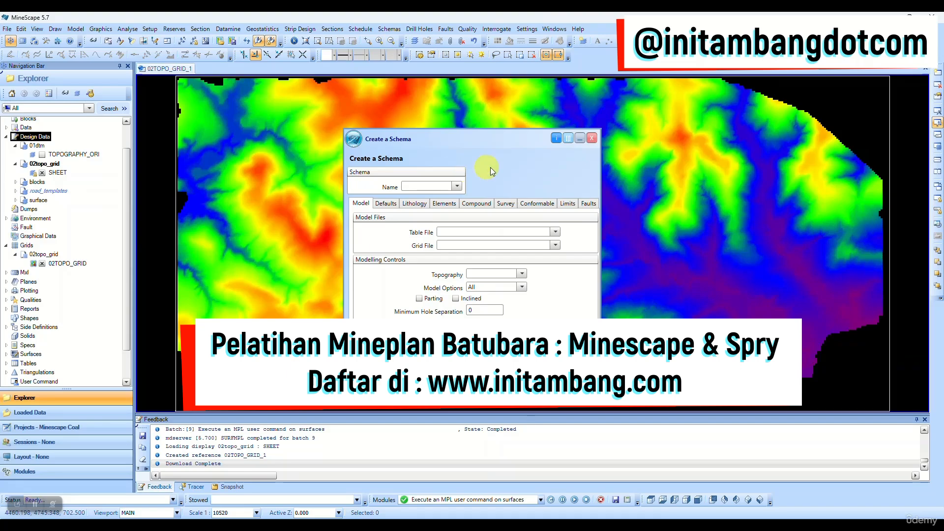
pyautogui.click(418, 188)
pyautogui.write('skemacoal')
pyautogui.click(443, 233)
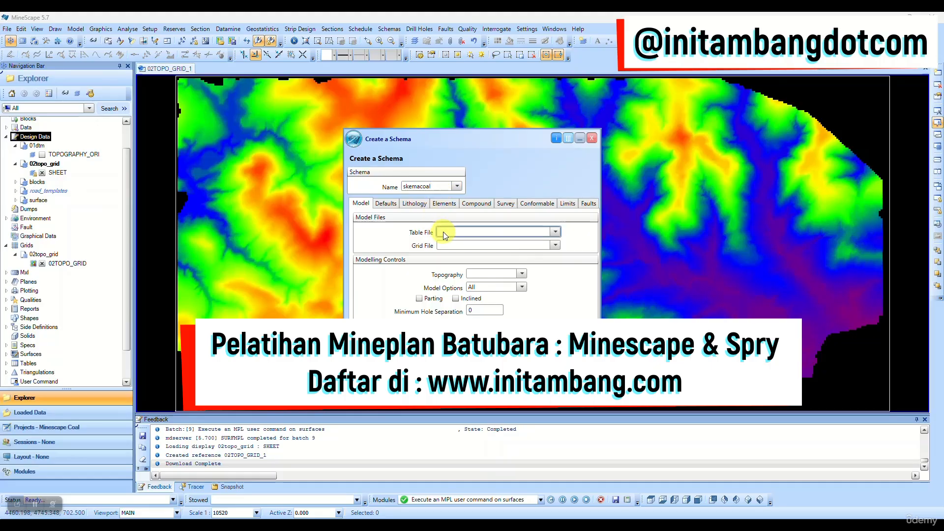
pyautogui.write('table_file')
pyautogui.click(453, 246)
pyautogui.write('grid_file')
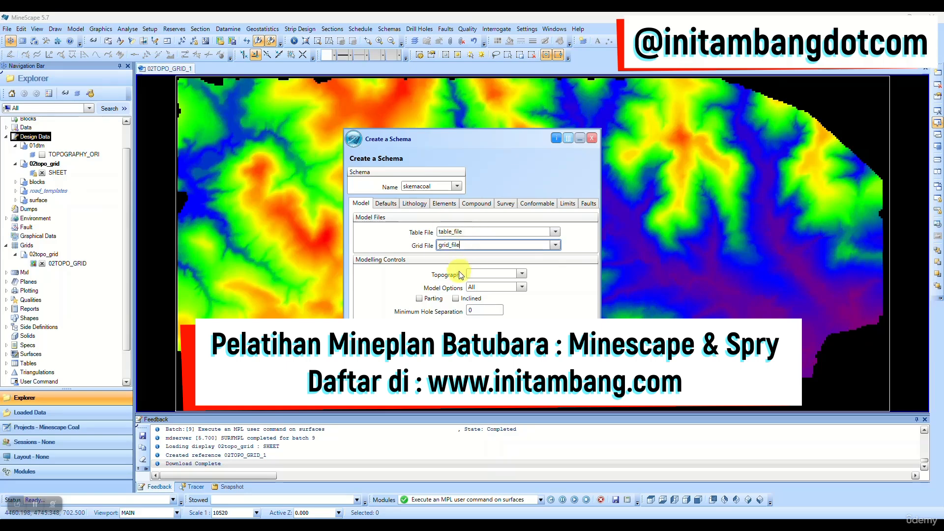
# Step: Set the schema's topography to DTM_ORI and enable the Parting modelling option
pyautogui.click(522, 273)
pyautogui.click(501, 287)
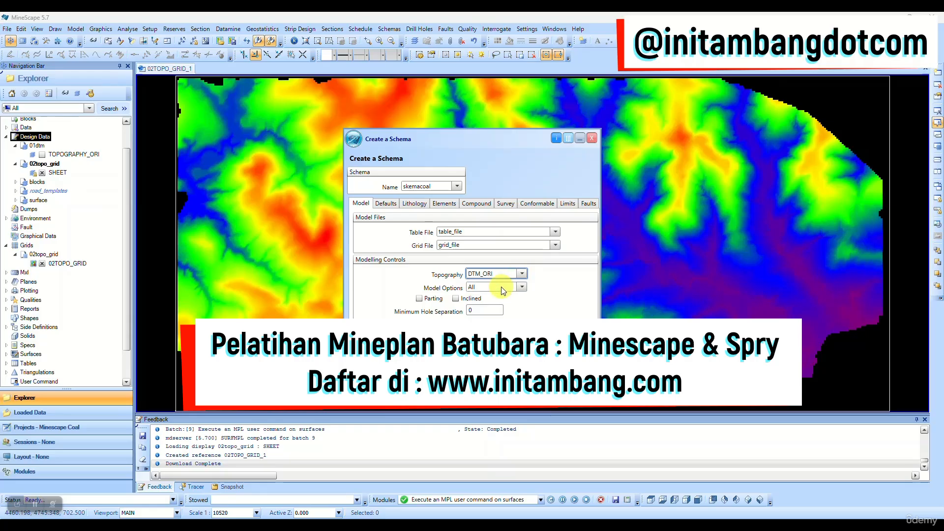
pyautogui.click(419, 299)
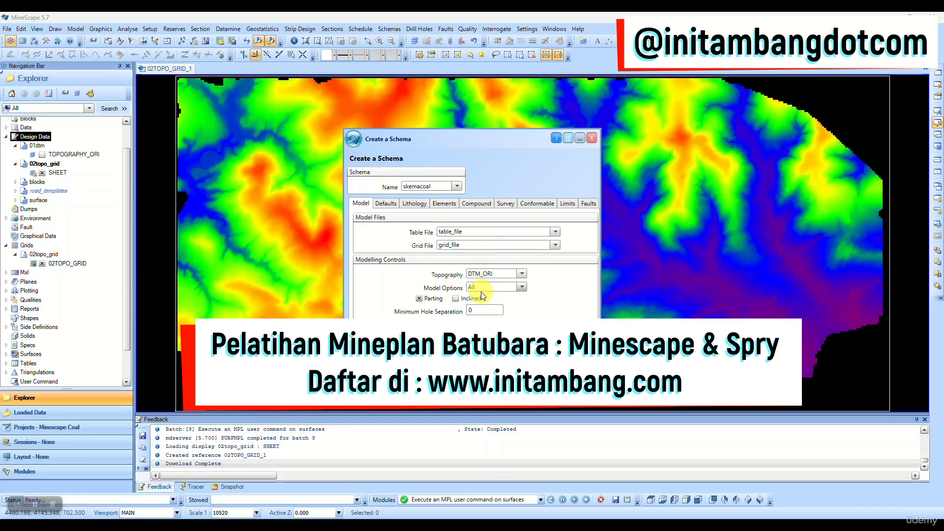
# Step: In the schema's interpolation defaults, choose the Planar interpolator for thickness with a search radius of 250
pyautogui.click(387, 204)
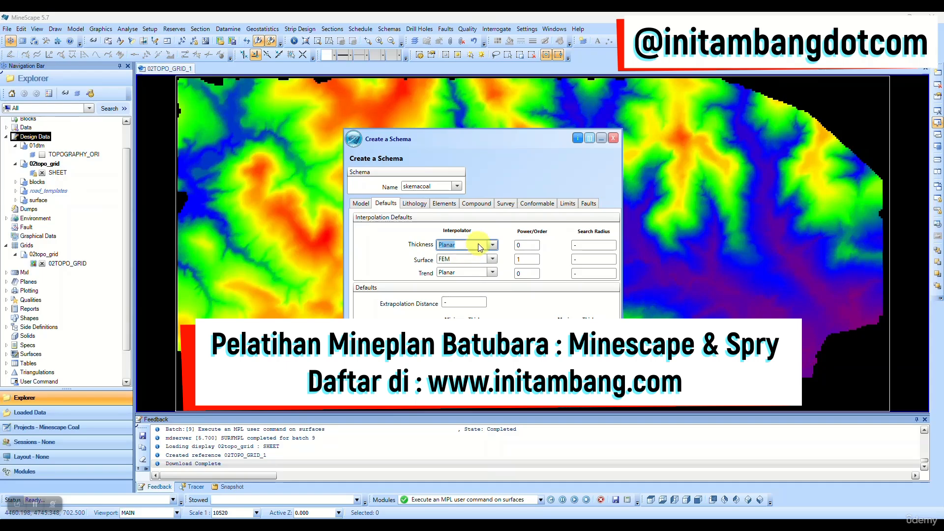
pyautogui.click(490, 245)
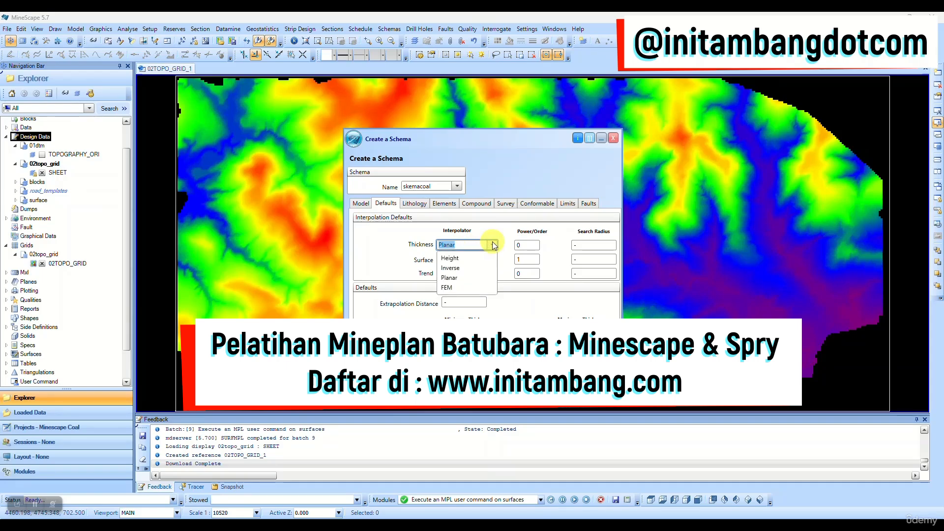
pyautogui.click(465, 278)
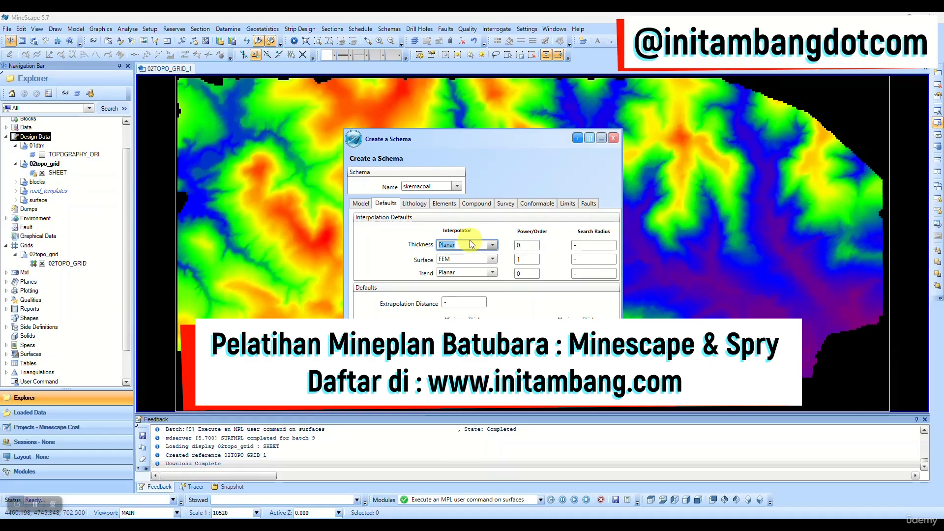
pyautogui.click(586, 245)
pyautogui.write('250')
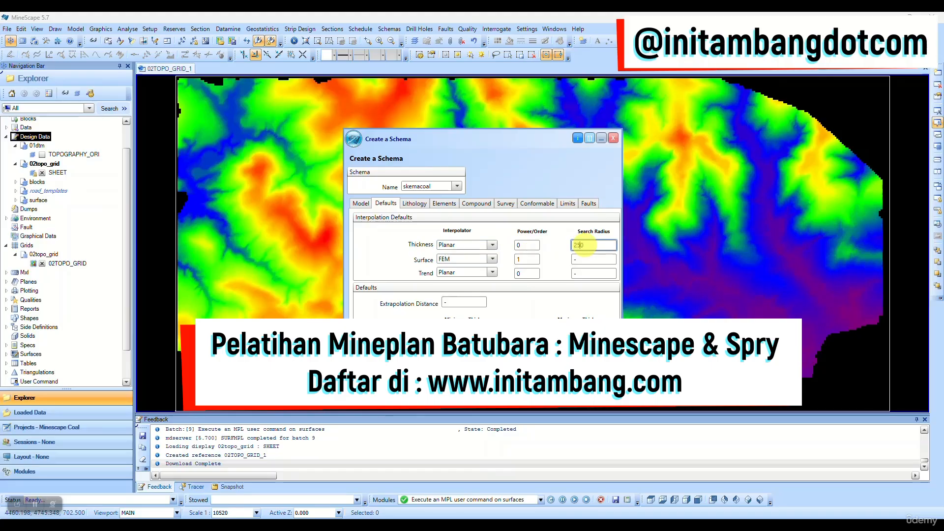
pyautogui.doubleClick(579, 245)
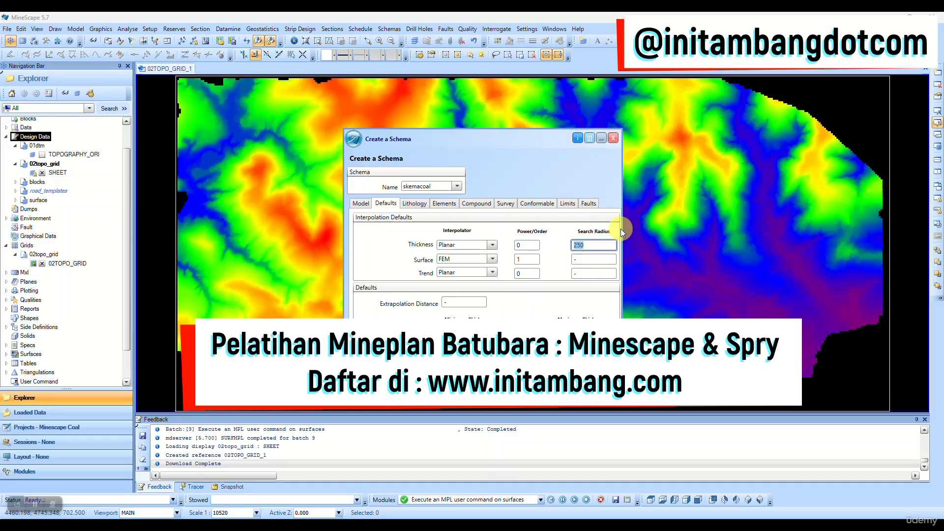
# Step: Set the default search radius to 250 for both surface and trend, and the extrapolation distance to 1000
pyautogui.click(581, 256)
pyautogui.write('250')
pyautogui.click(578, 273)
pyautogui.write('250')
pyautogui.click(462, 305)
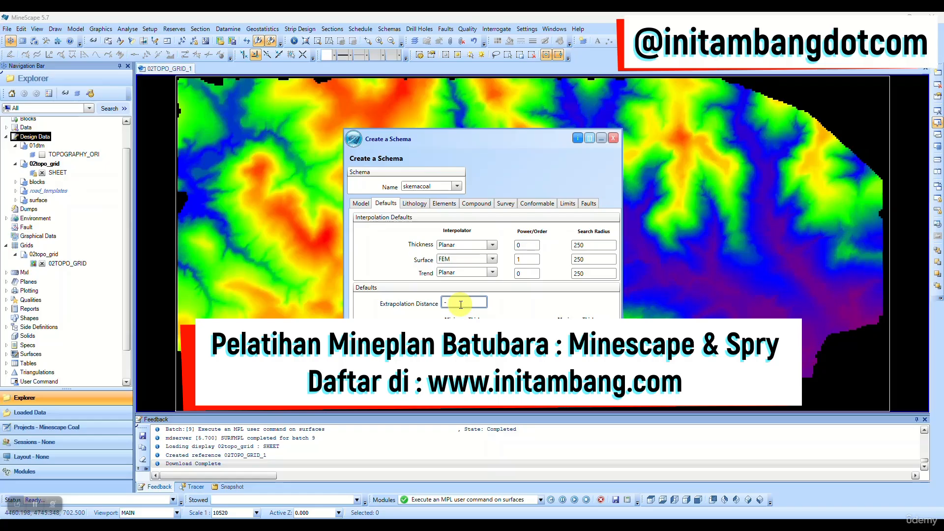
pyautogui.press('BackSpace')
pyautogui.write('1000')
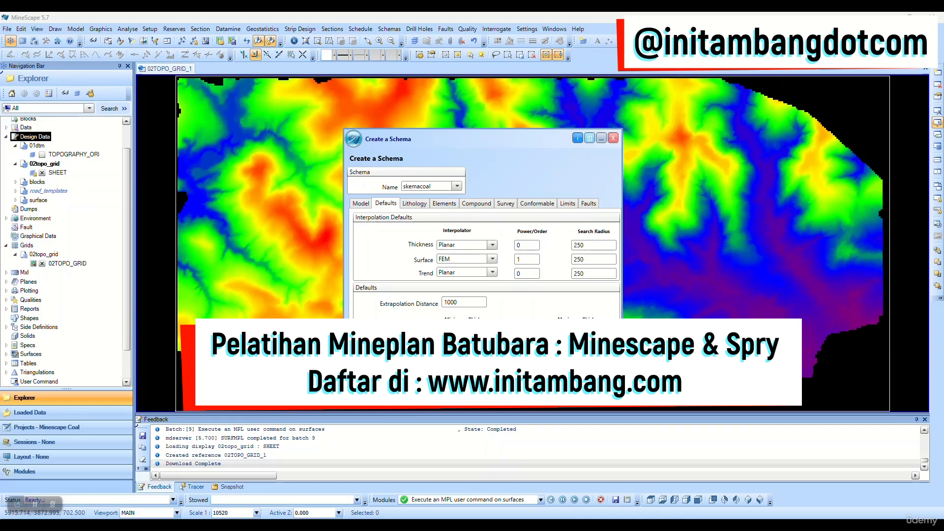
# Step: Switch to File Explorer, open lit.txt from the Minescape Coal project's data folder, and examine its seam and lithology codes
pyautogui.click(422, 205)
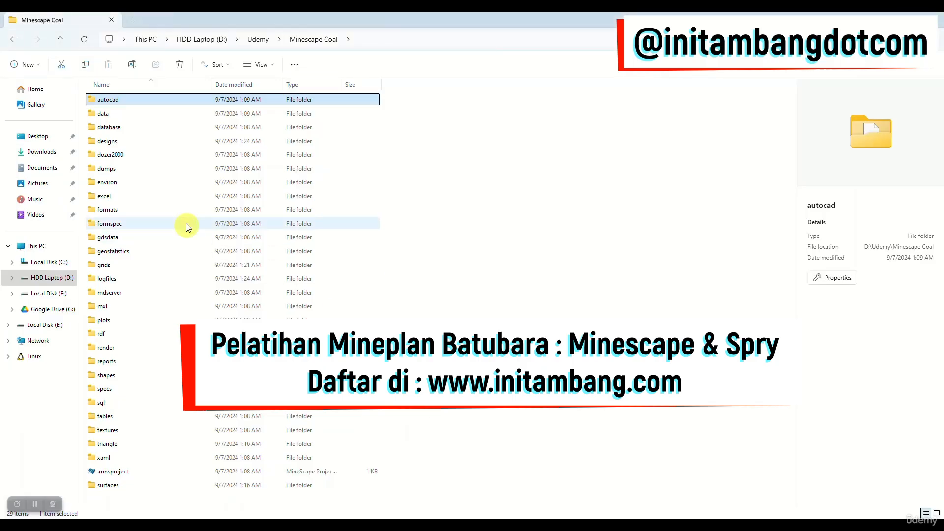
pyautogui.doubleClick(115, 114)
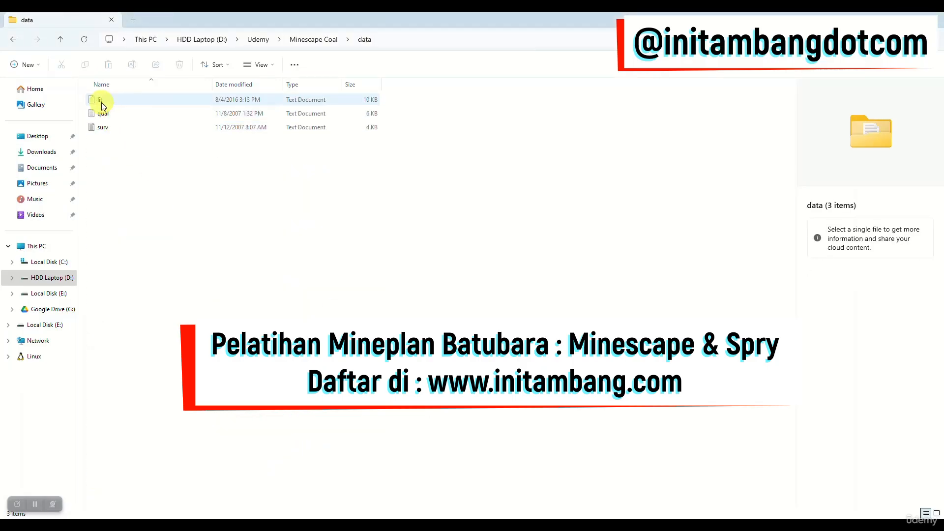
pyautogui.click(102, 101)
pyautogui.doubleClick(101, 101)
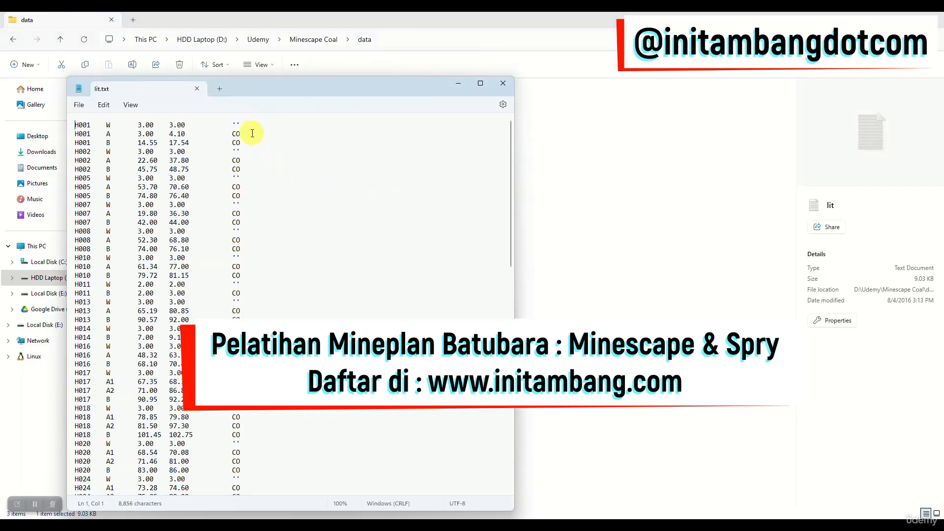
pyautogui.scroll(-5, 240, 162)
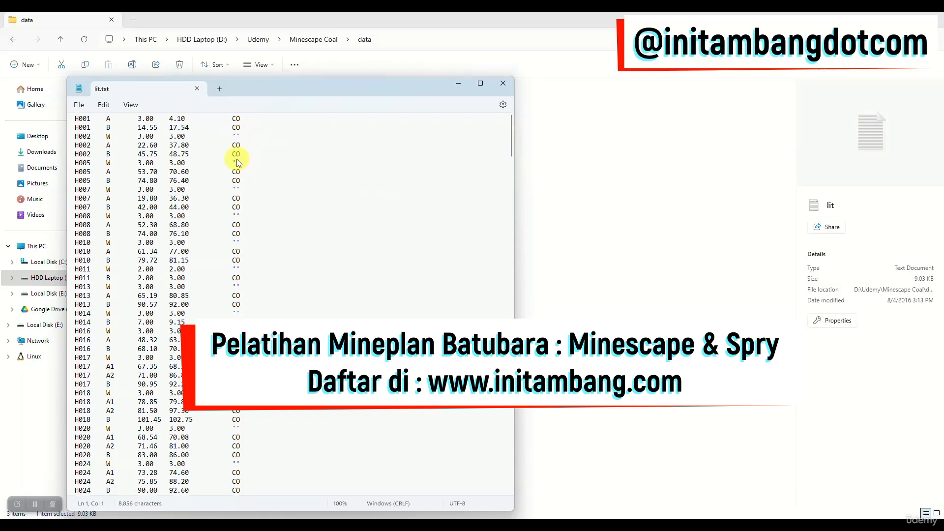
pyautogui.scroll(5, 246, 264)
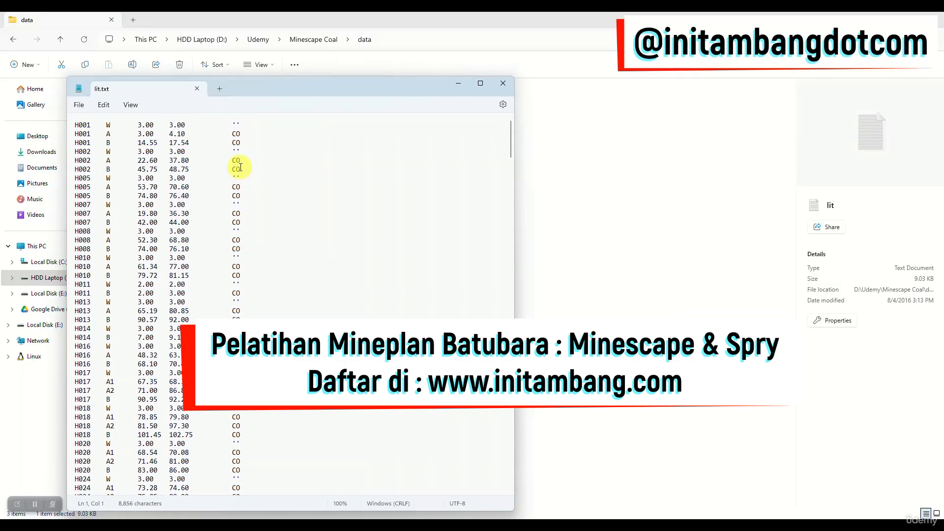